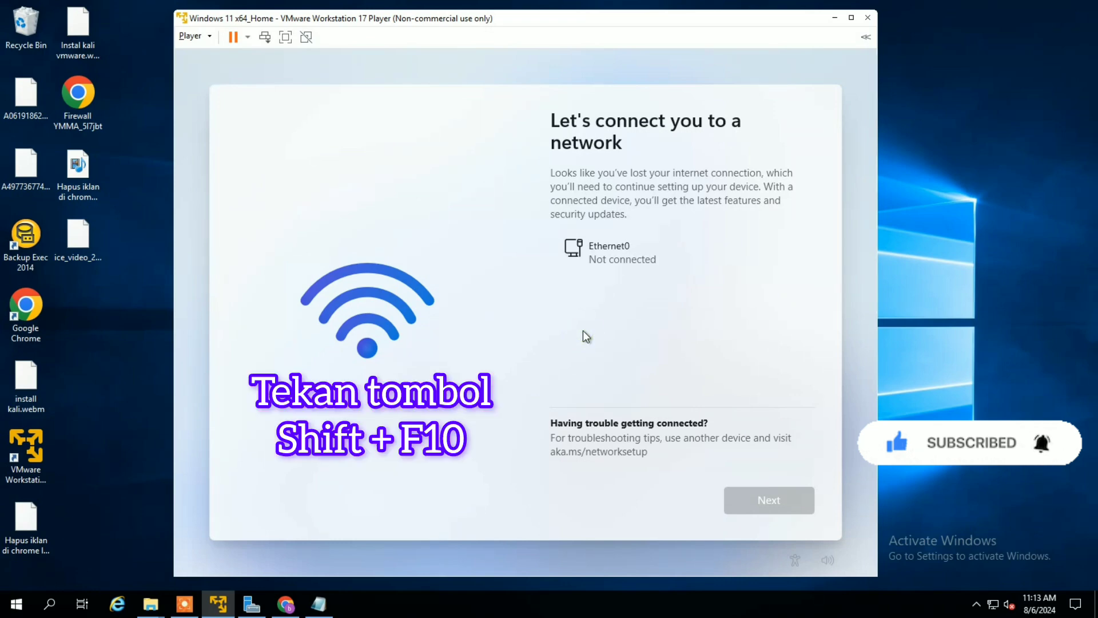
# - Open a command prompt on the network setup page and run oobe\bypassnro to remove the internet requirement
pyautogui.hotkey('shift', 'F10')
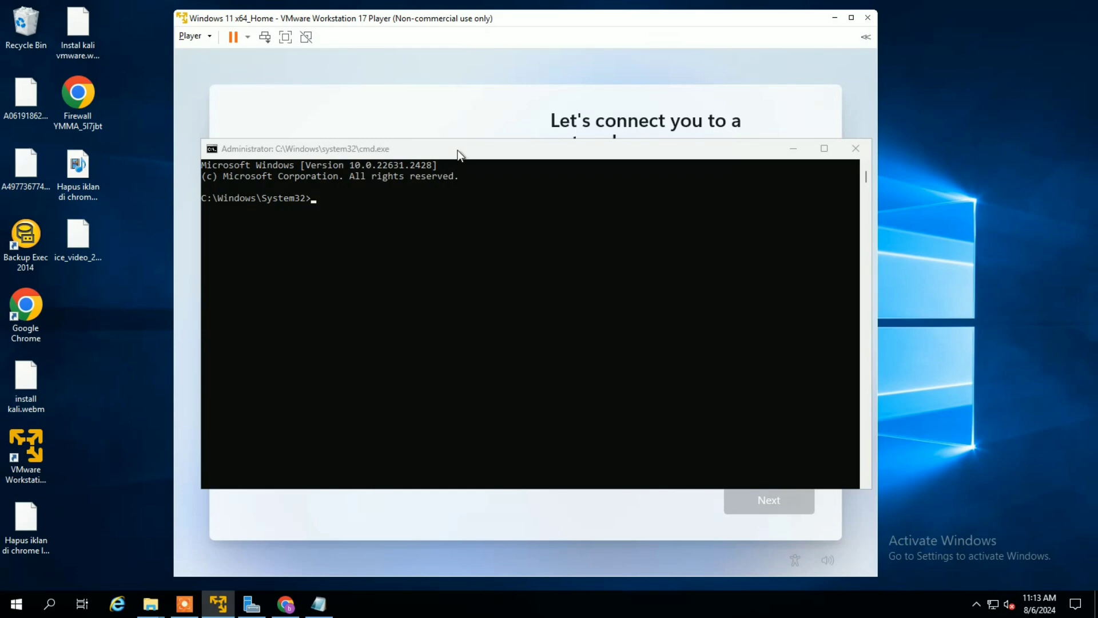
pyautogui.moveTo(458, 155); pyautogui.dragTo(446, 146)
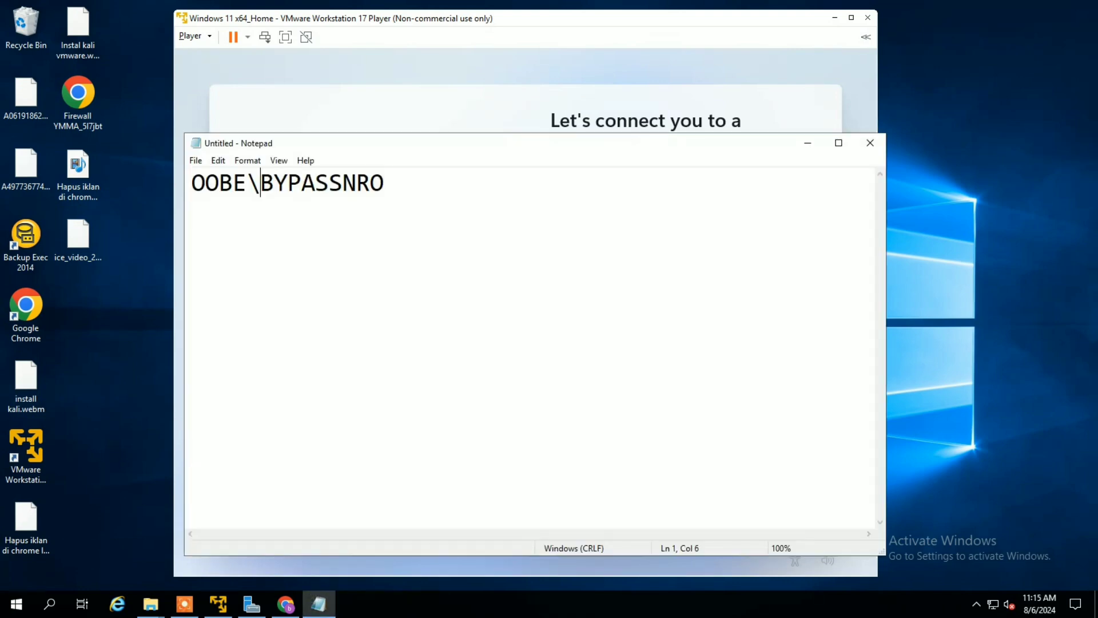
pyautogui.click(412, 189)
pyautogui.click(407, 103)
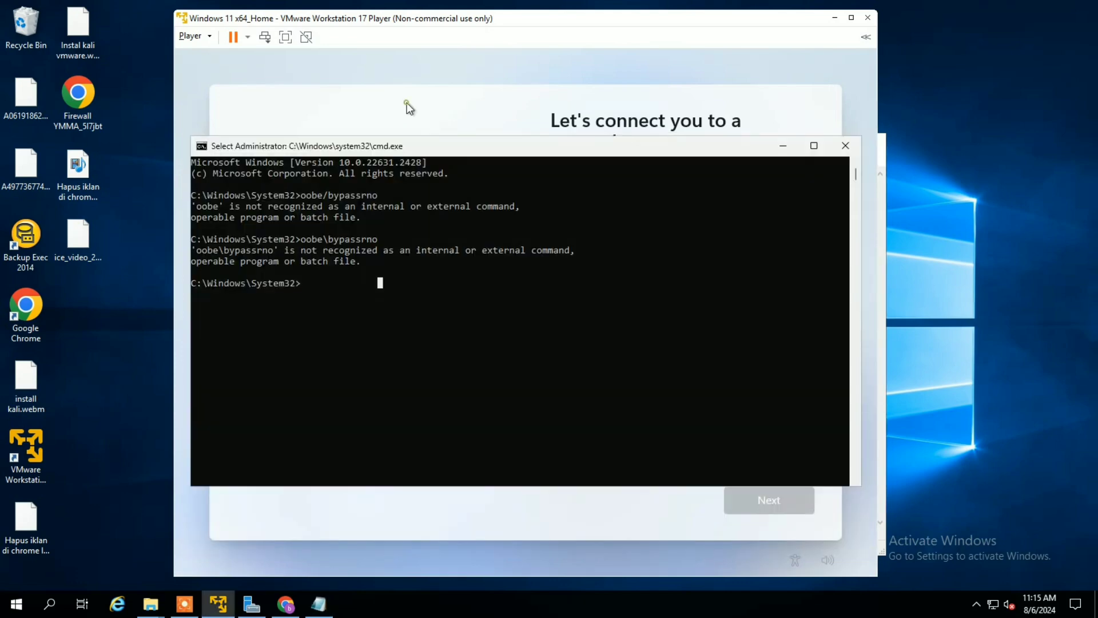
pyautogui.press('Up')
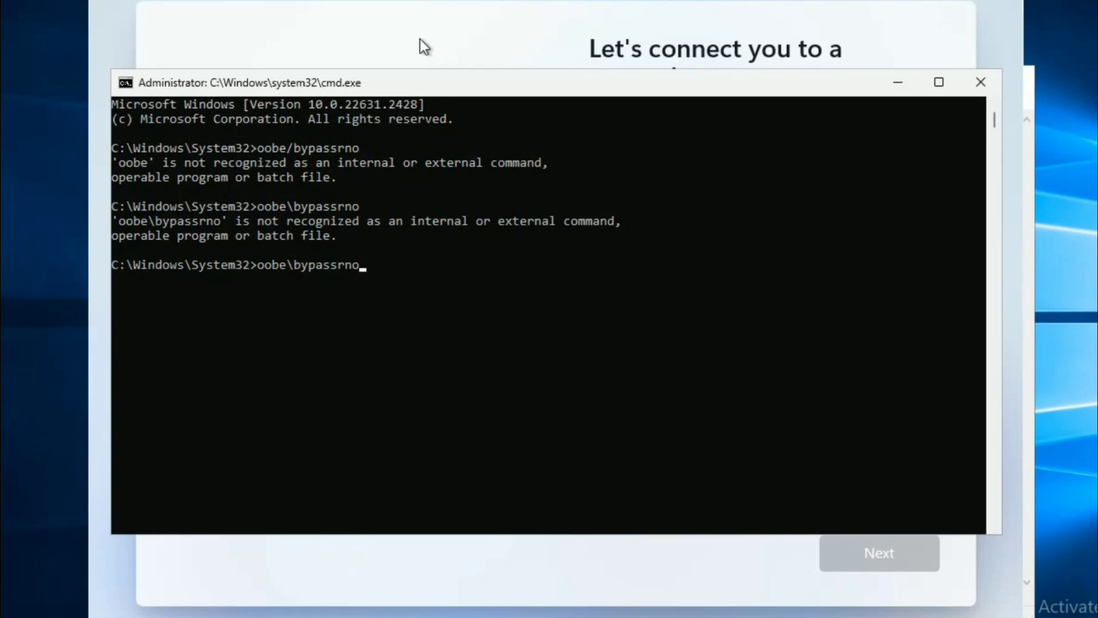
pyautogui.press('BackSpace')
pyautogui.press('BackSpace')
pyautogui.press('BackSpace')
pyautogui.write('nro')
pyautogui.press('Return')
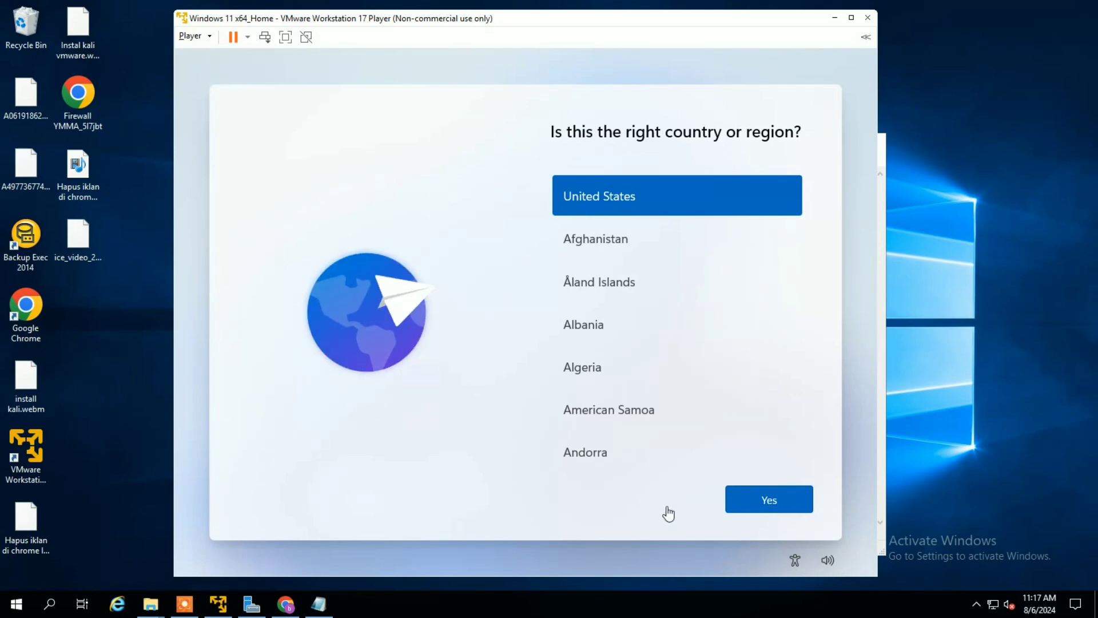
# - Accept United States as the region and US as the keyboard layout, and skip adding a second layout
pyautogui.click(768, 538)
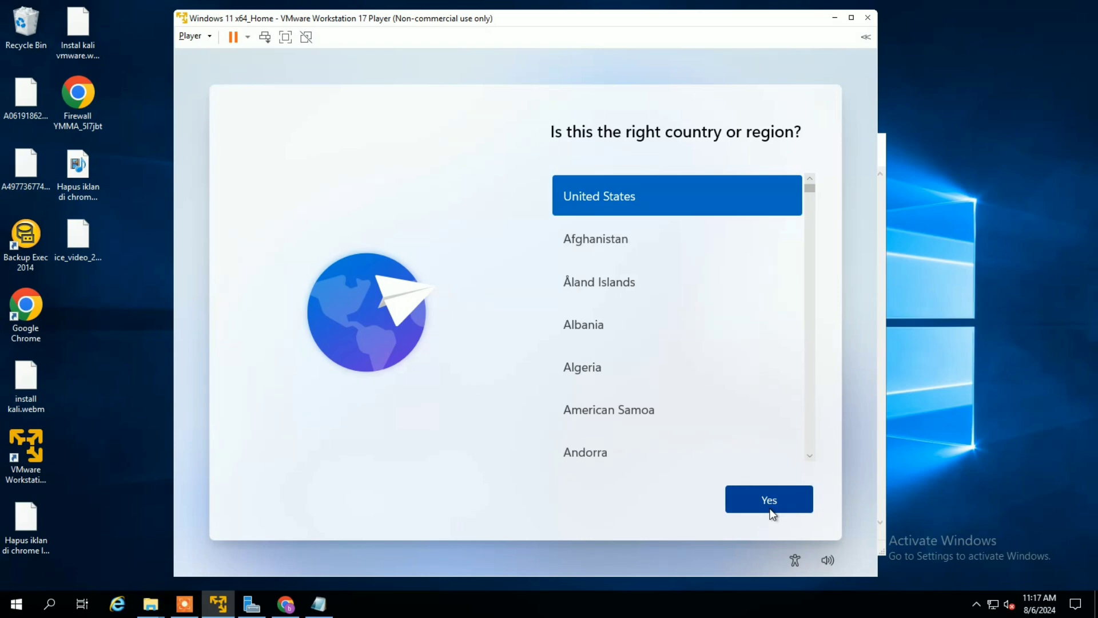
pyautogui.click(770, 501)
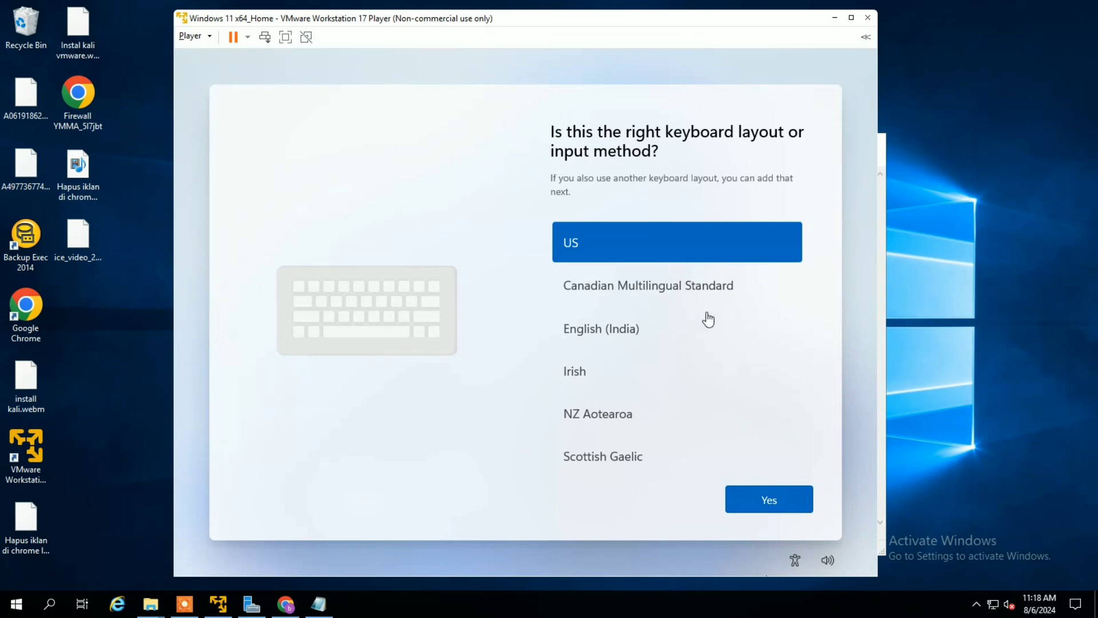
pyautogui.click(767, 504)
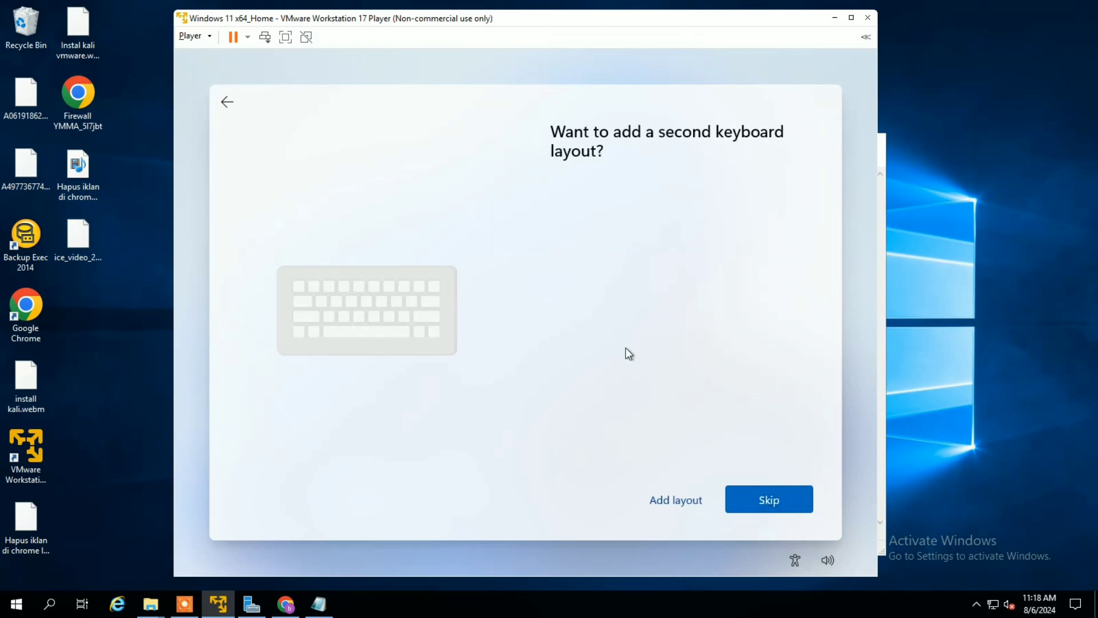
pyautogui.click(776, 504)
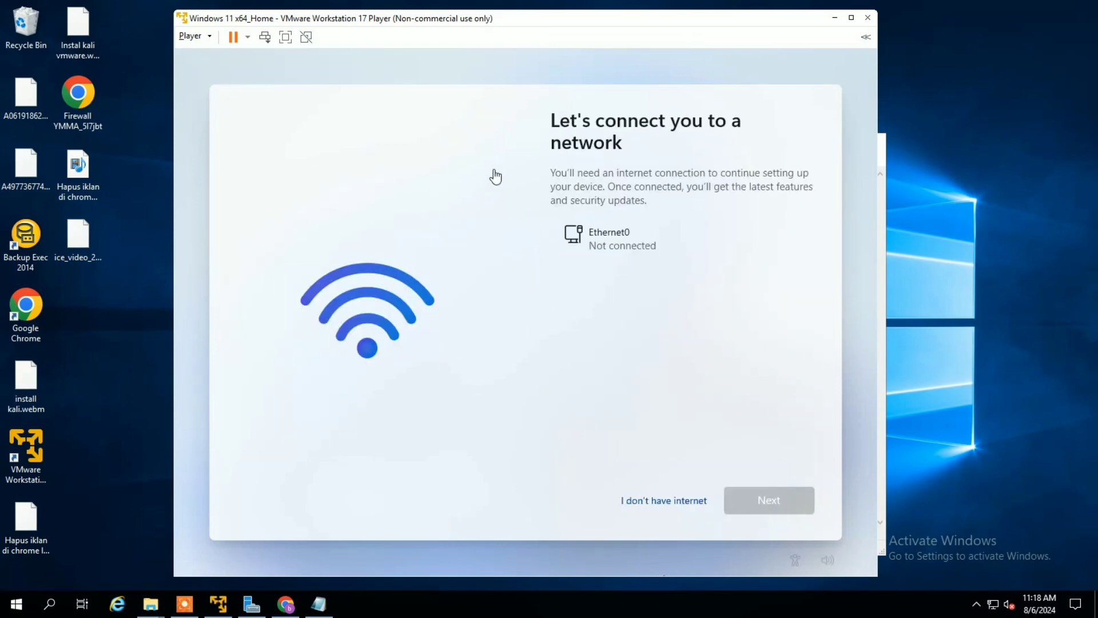
# - Declare that there is no internet connection and continue with limited setup
pyautogui.click(347, 145)
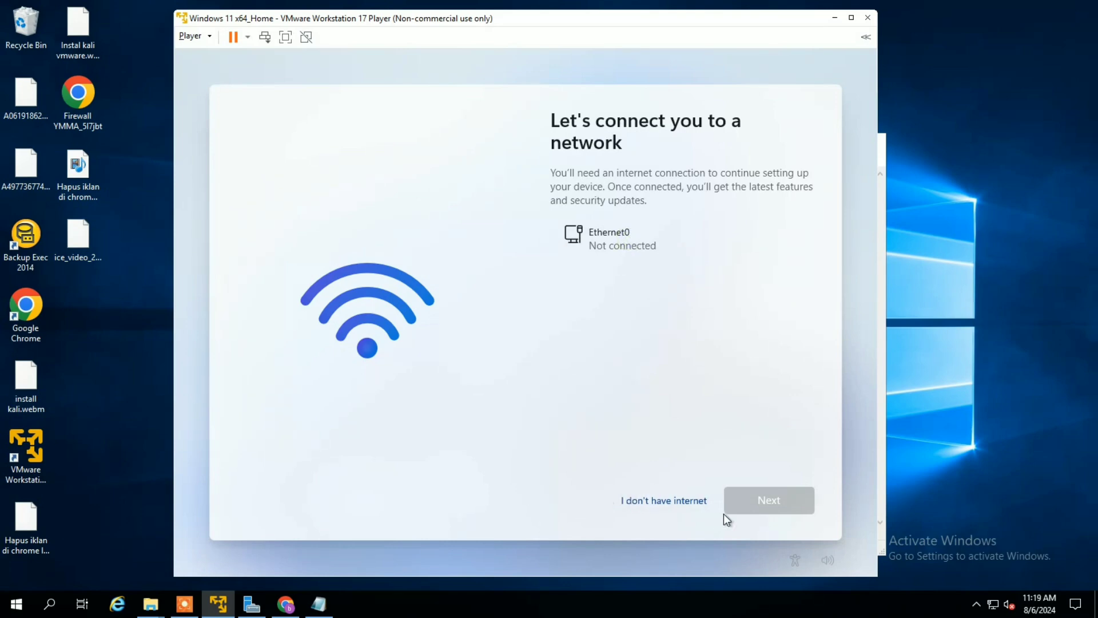
pyautogui.click(662, 507)
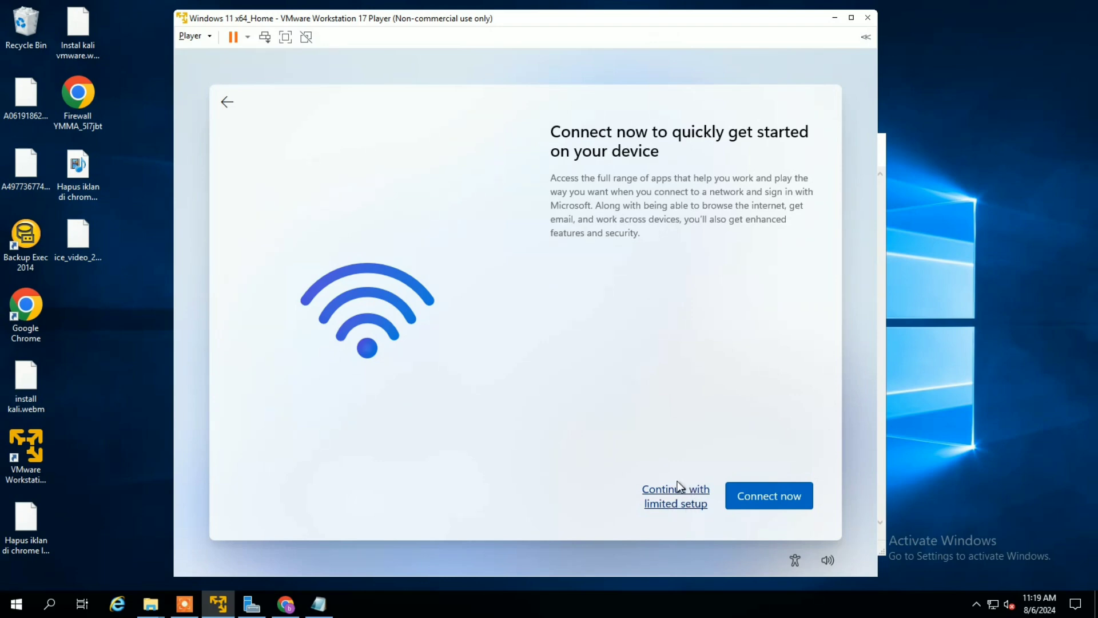
pyautogui.click(662, 498)
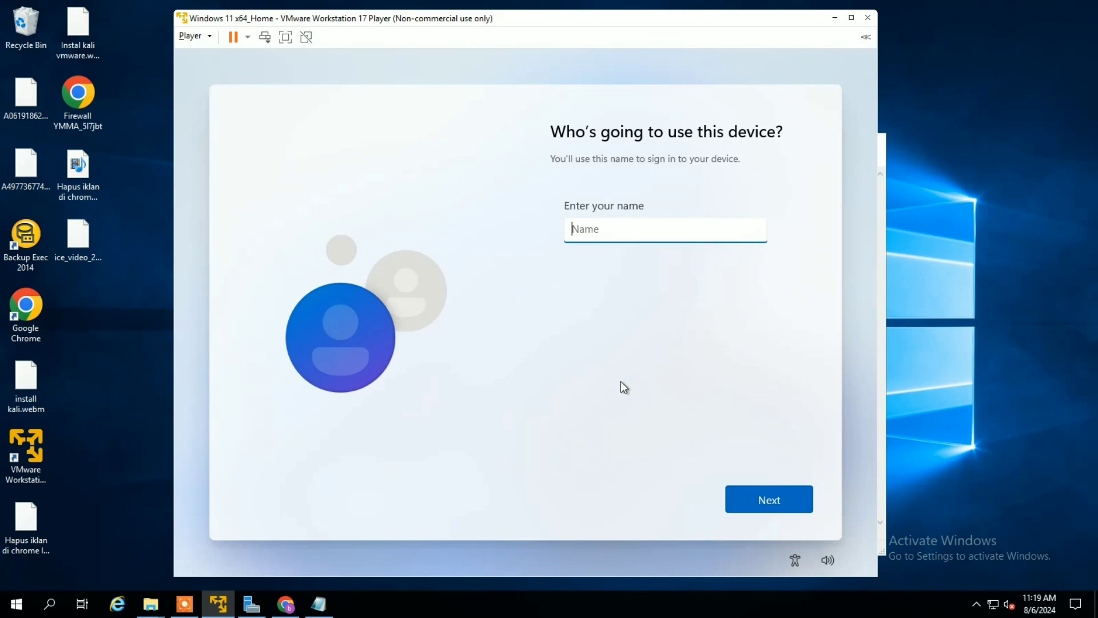
# - Name the local account "user" and create and confirm its account password
pyautogui.write('test-pc')
pyautogui.click(752, 497)
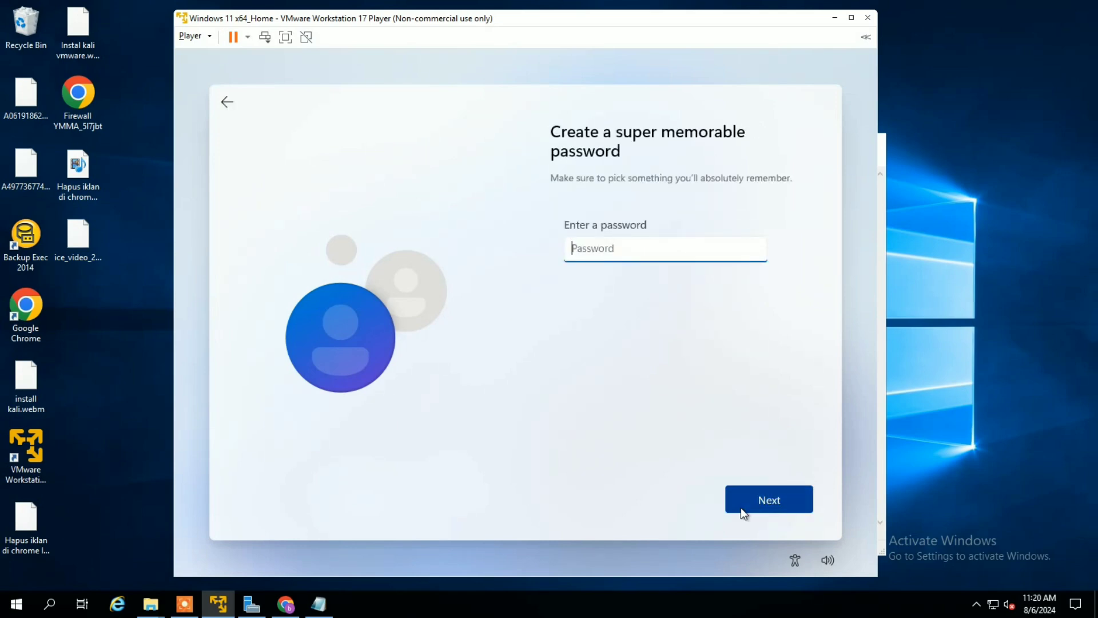
pyautogui.write('••••••••••••')
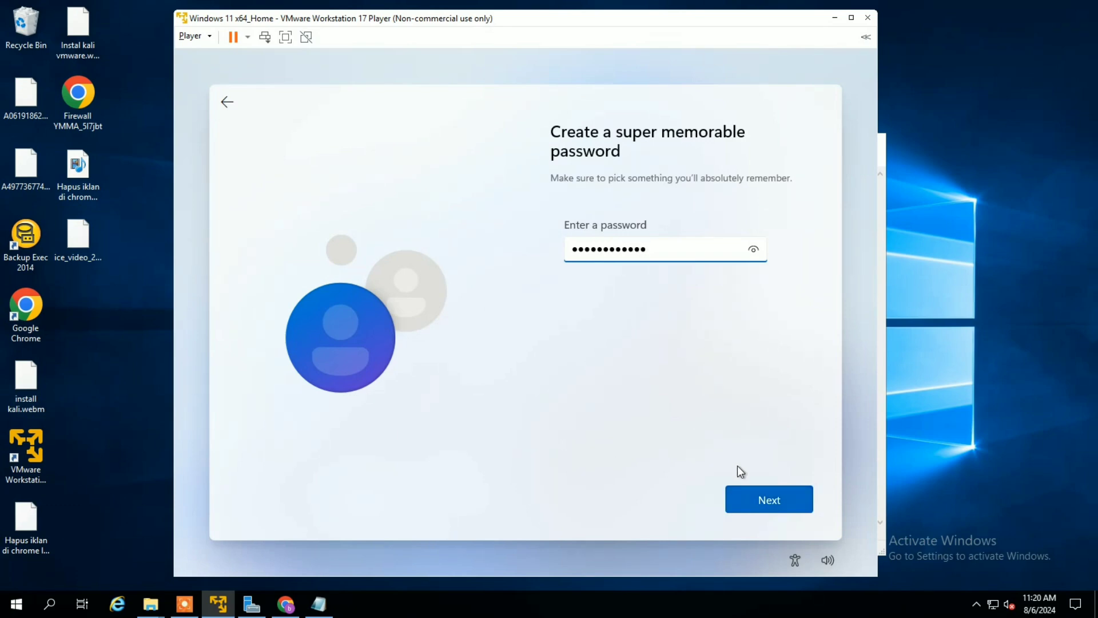
pyautogui.click(761, 507)
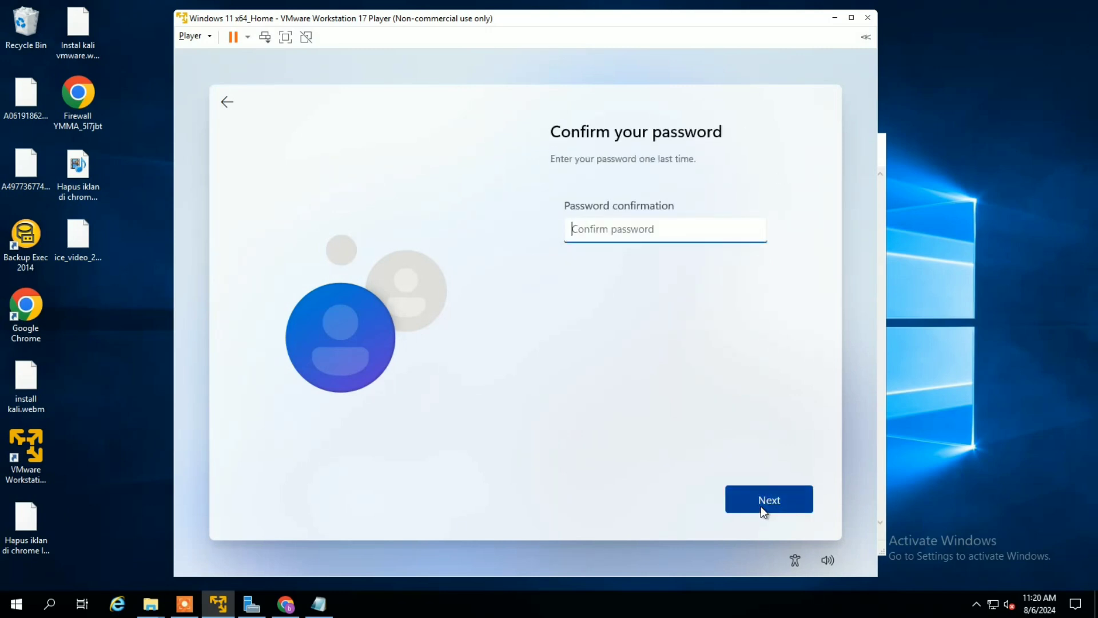
pyautogui.write('************')
pyautogui.click(752, 501)
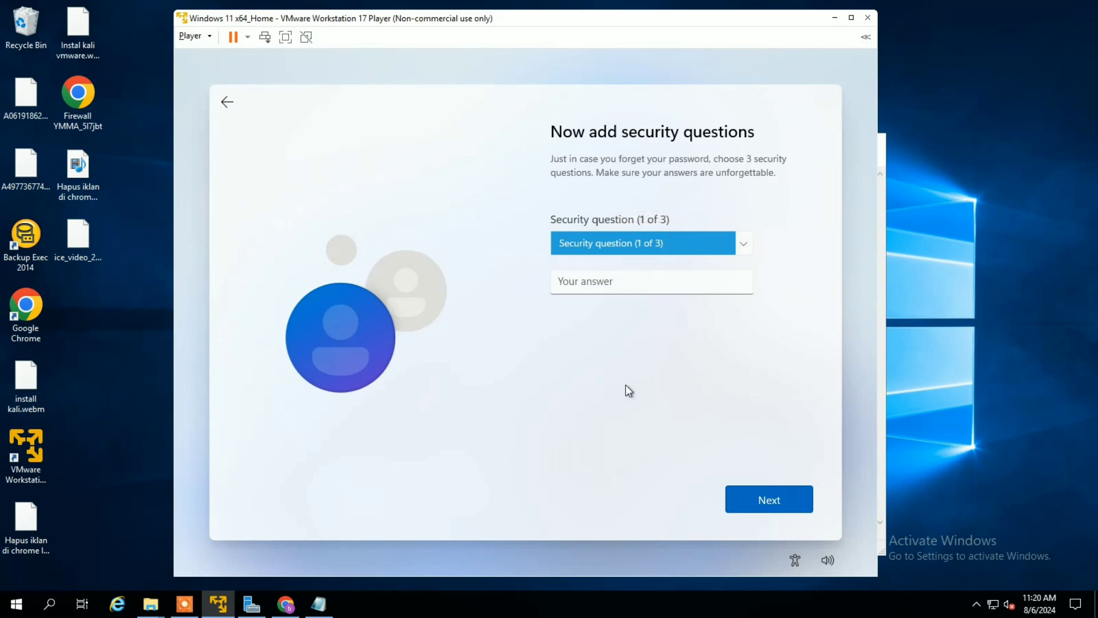
# - Complete the three account security questions, choosing the first pet's name question for the first one
pyautogui.click(686, 240)
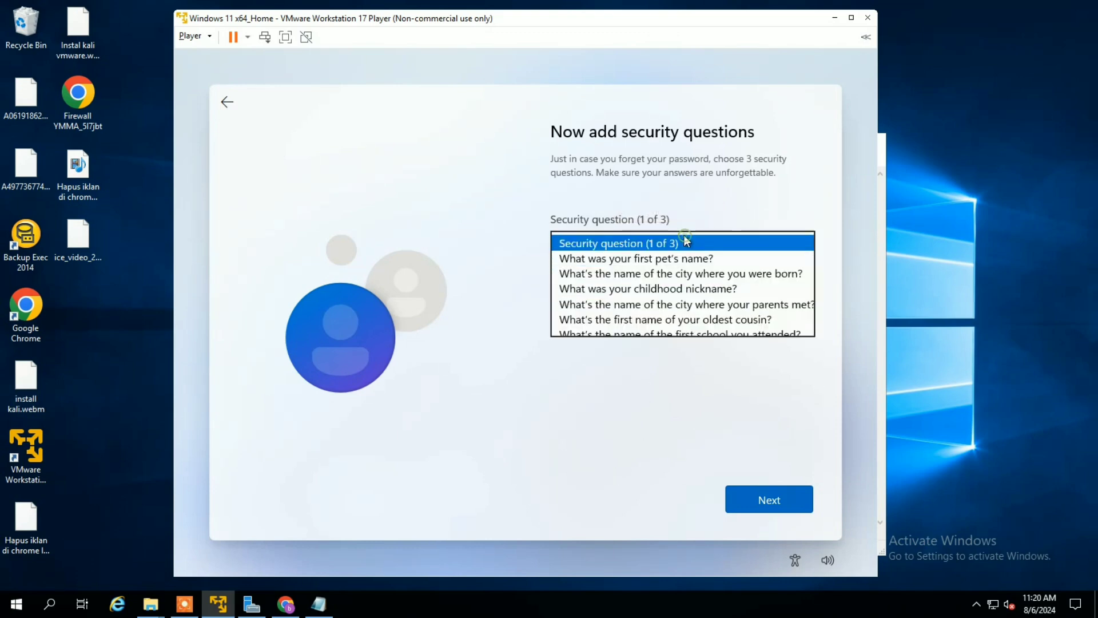
pyautogui.click(642, 257)
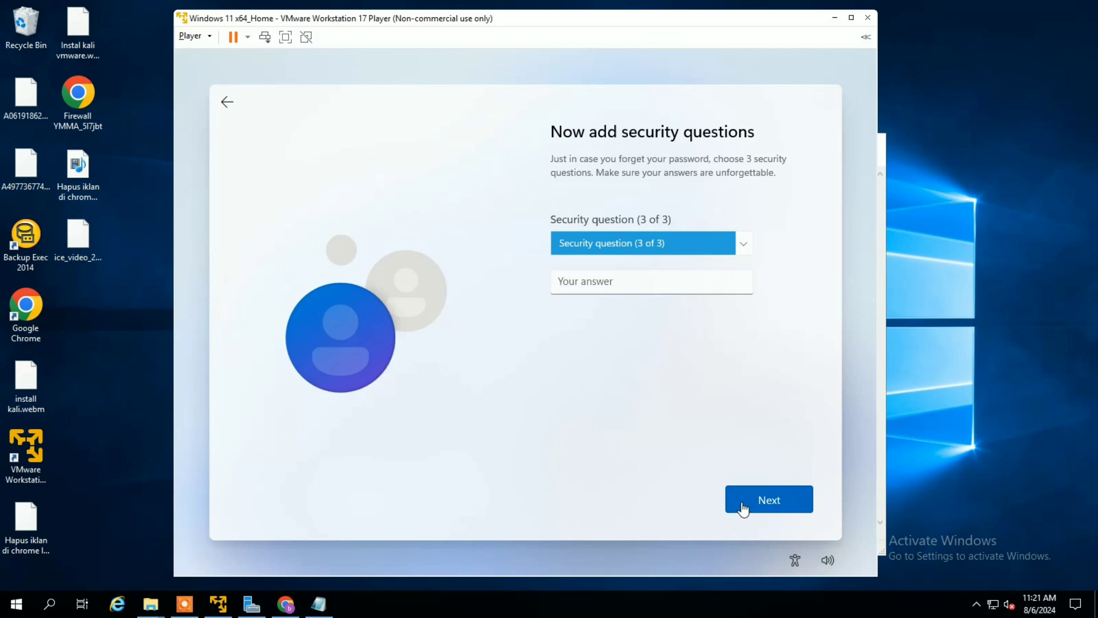
pyautogui.click(743, 507)
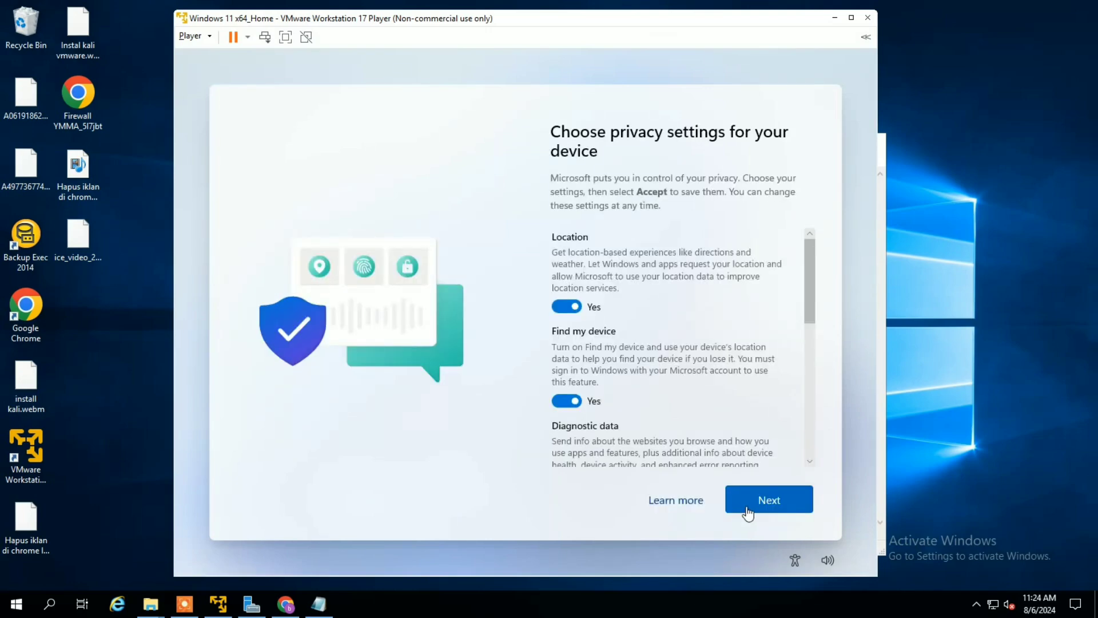
# - Go through all the device privacy settings and accept them with every default option left on
pyautogui.click(753, 510)
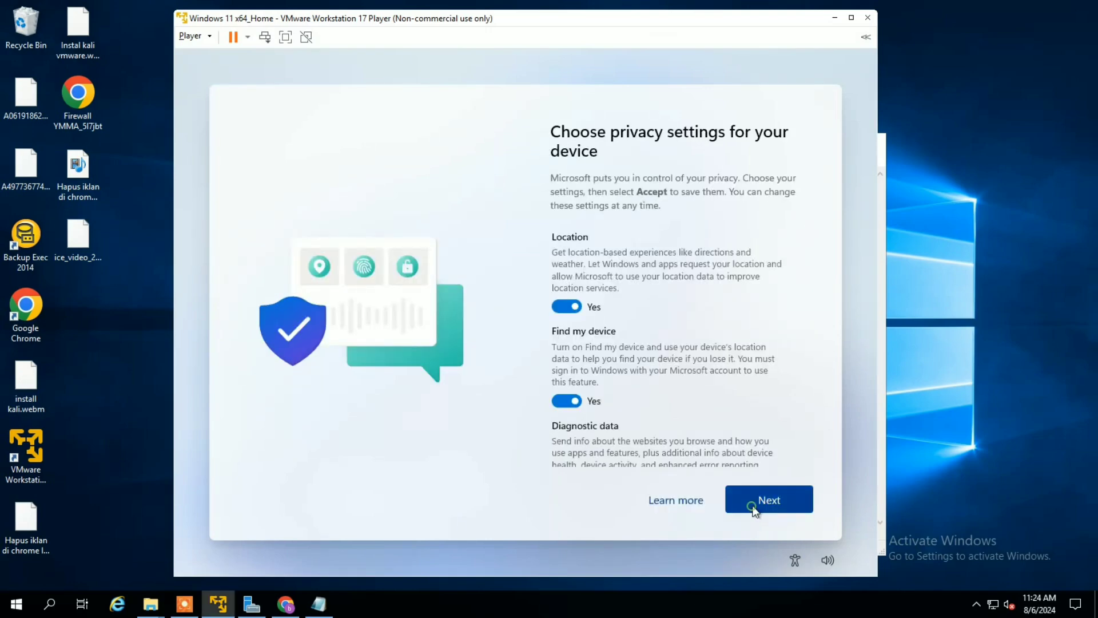
pyautogui.click(761, 496)
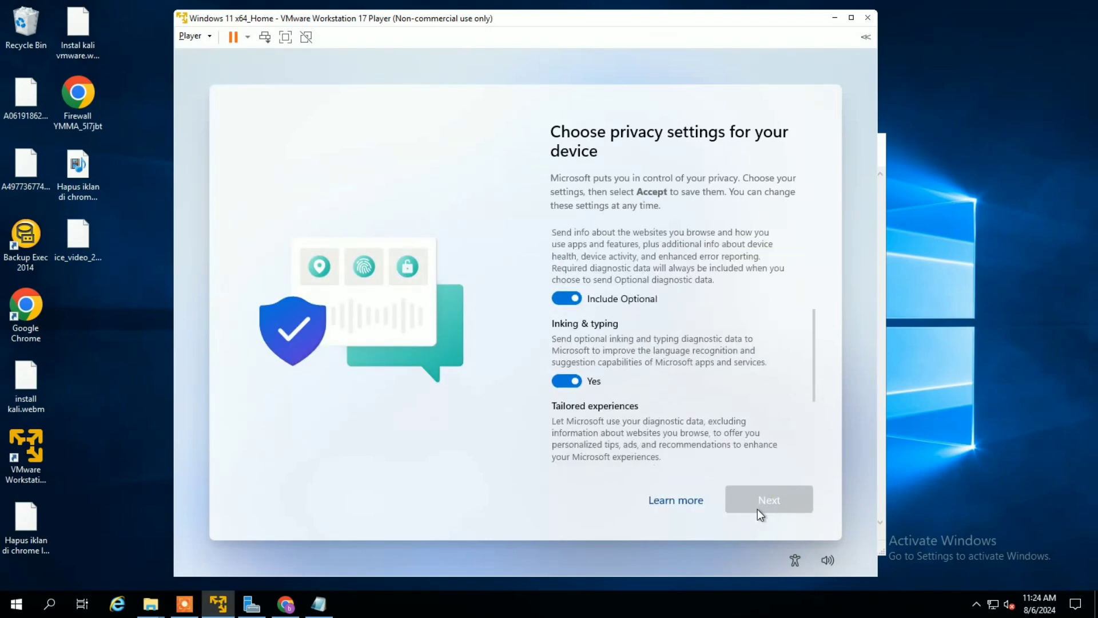
pyautogui.click(761, 494)
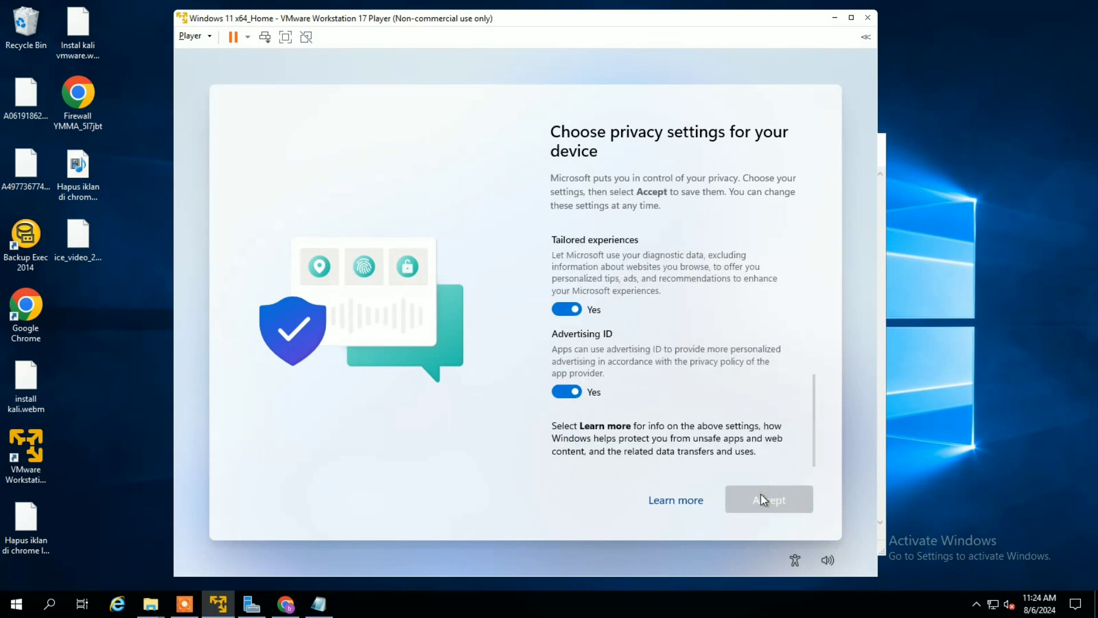
pyautogui.click(761, 494)
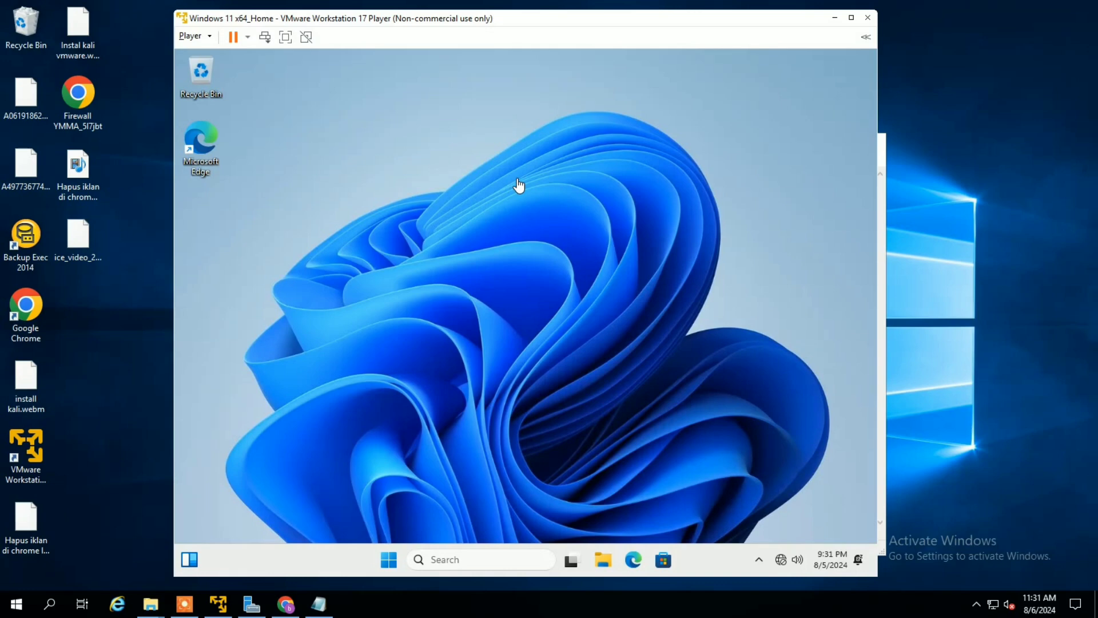
pyautogui.press('super')
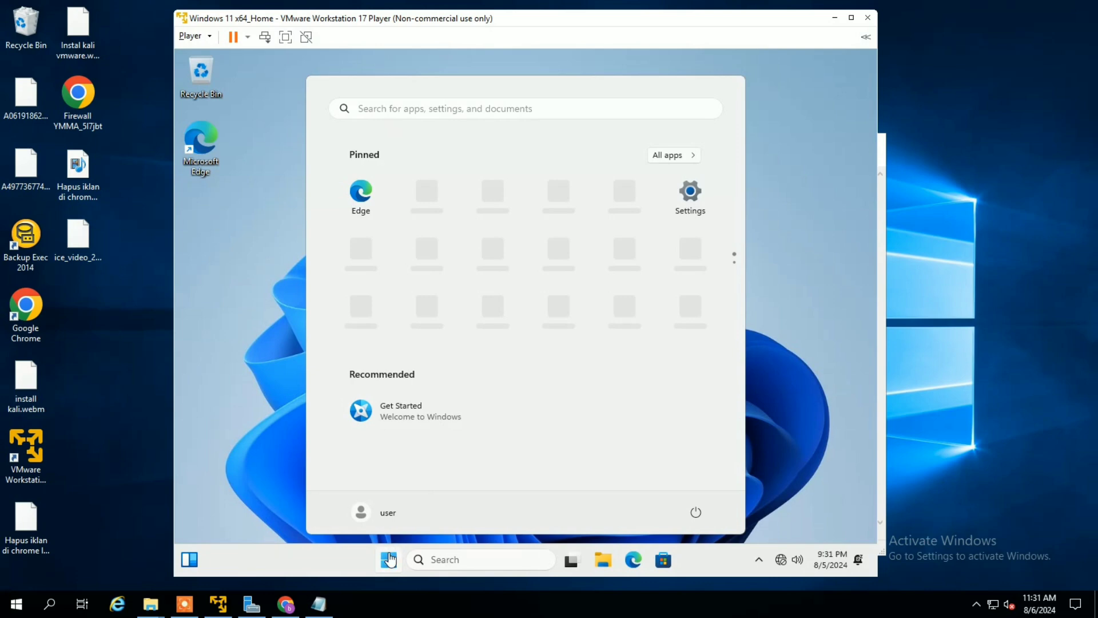
pyautogui.click(258, 352)
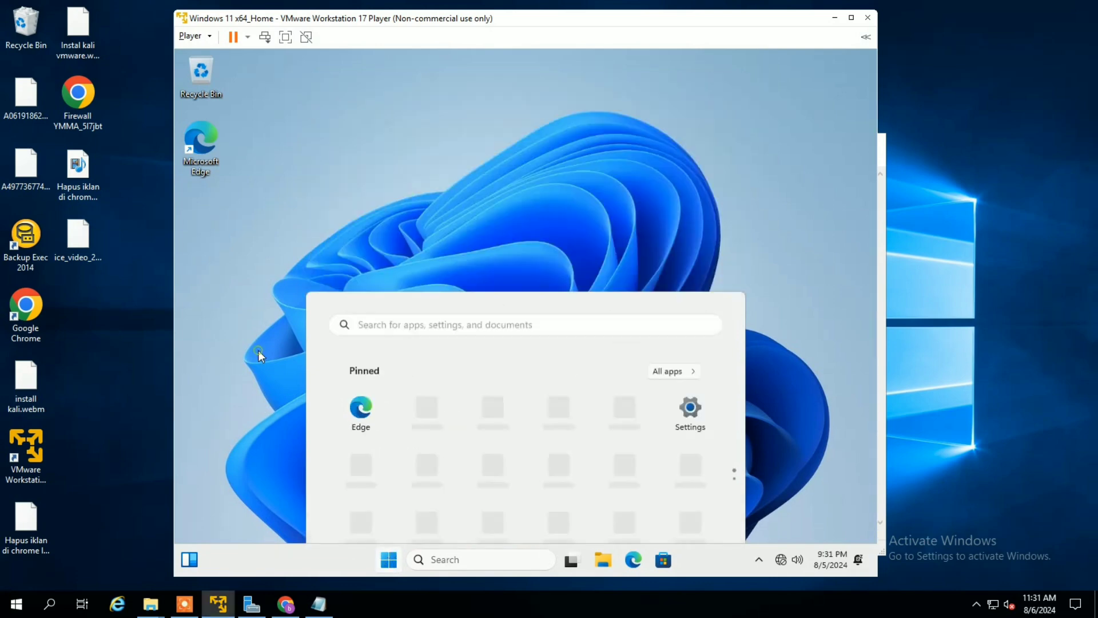
pyautogui.click(384, 560)
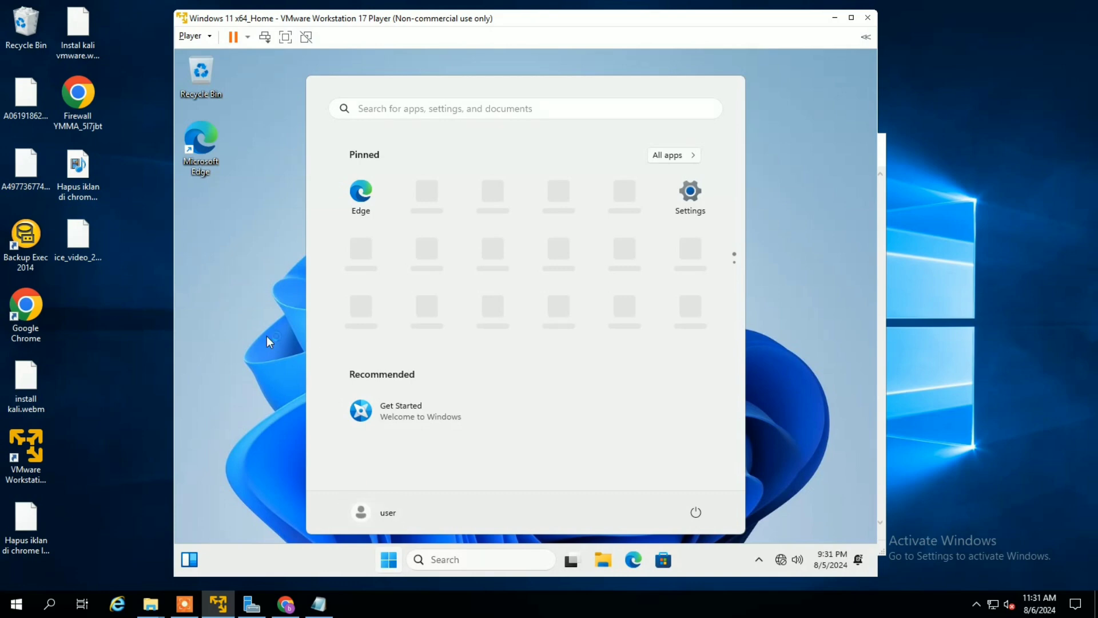
pyautogui.click(221, 259)
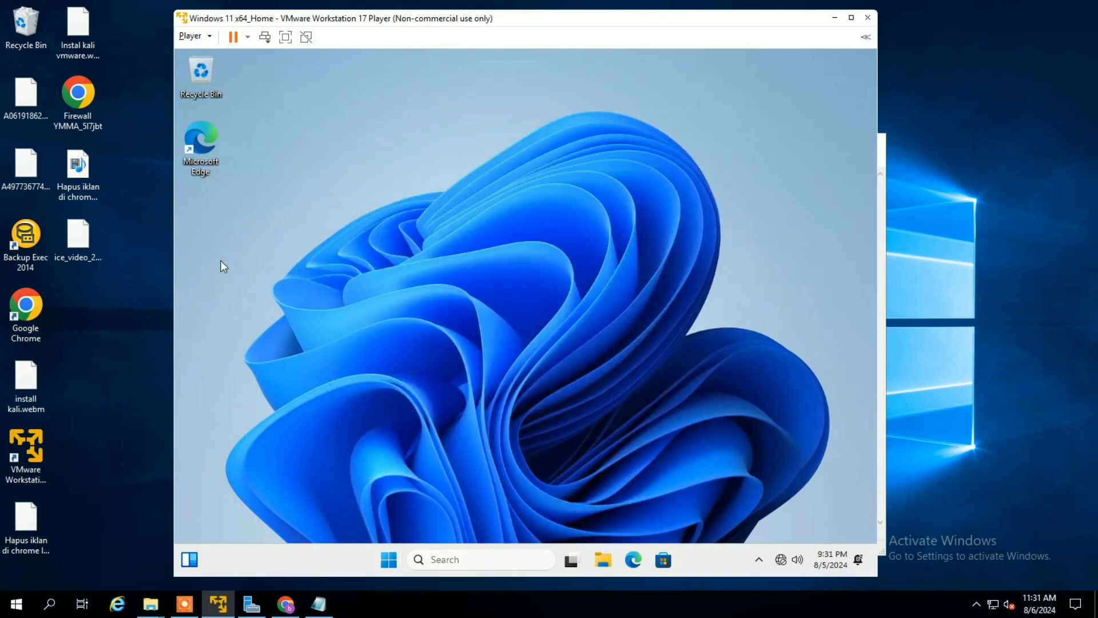